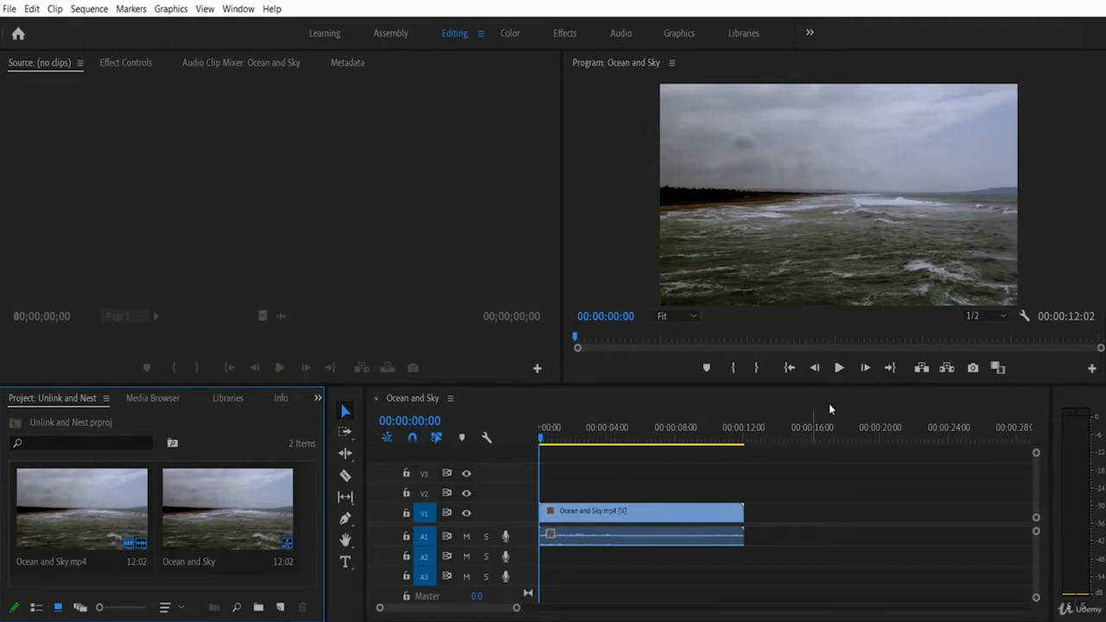
Preview the sequence briefly, and move the linked Ocean and Sky clip to about 8 seconds and back to the timeline start.
click(838, 368)
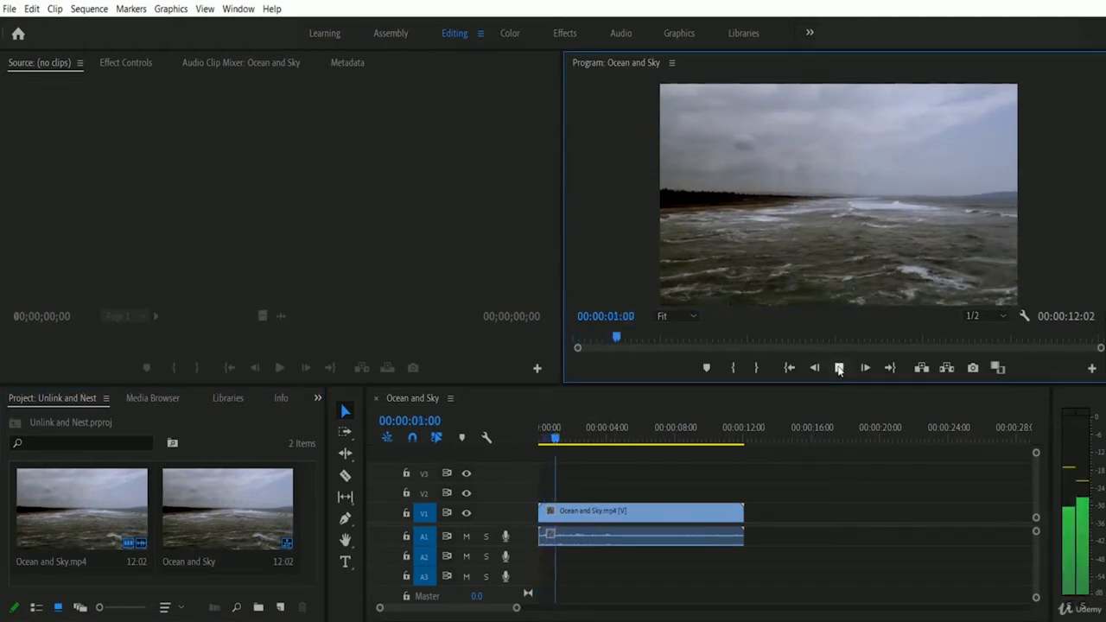
click(839, 368)
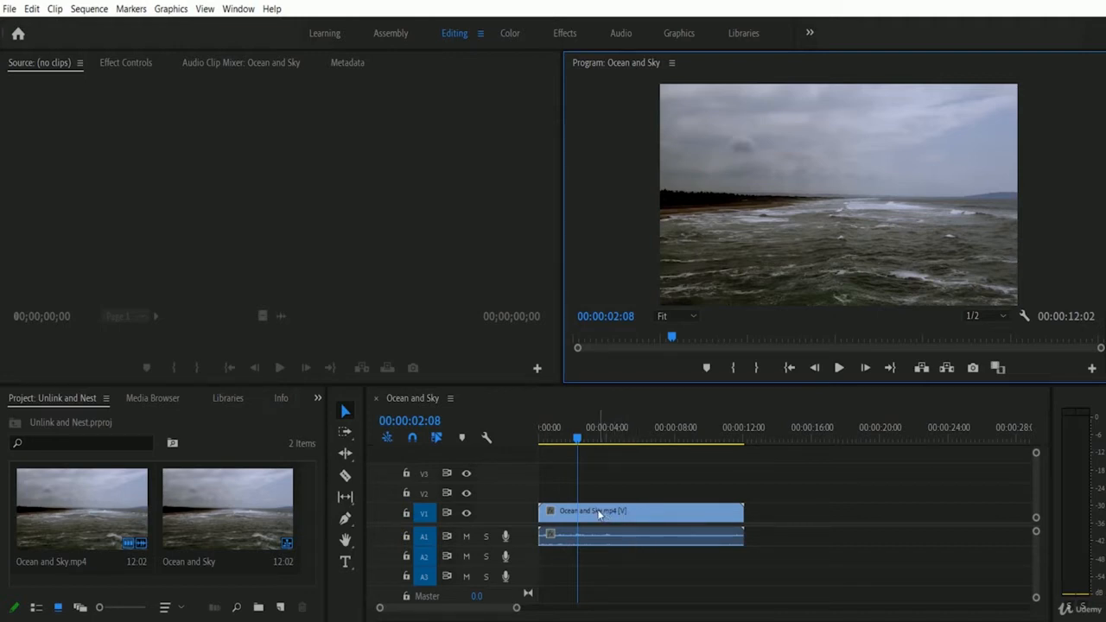
drag(601, 512, 743, 514)
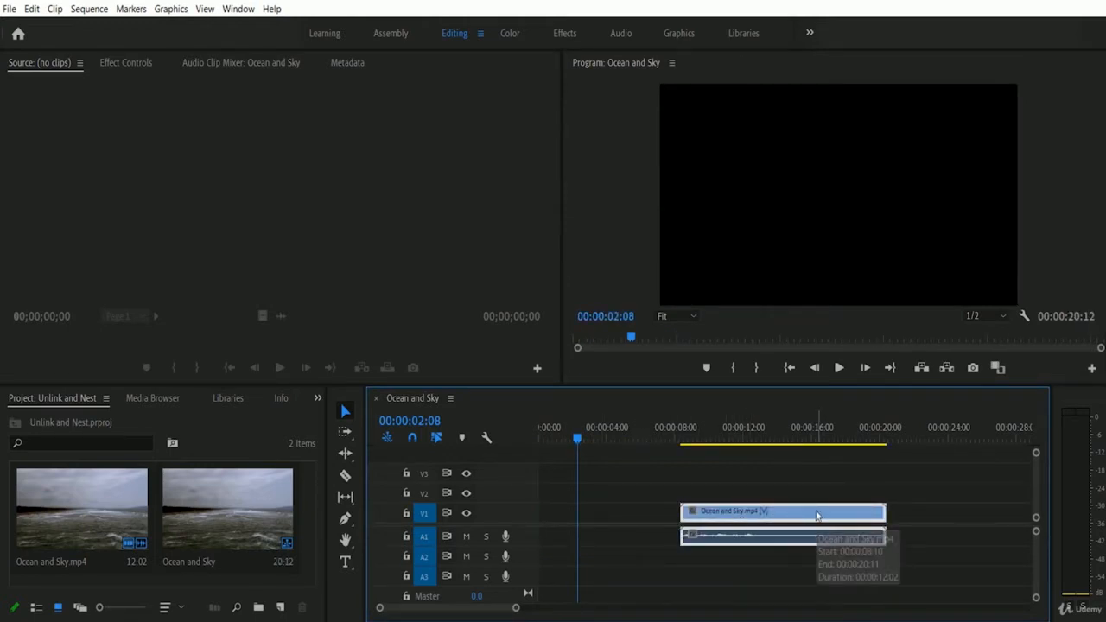
drag(794, 519, 635, 522)
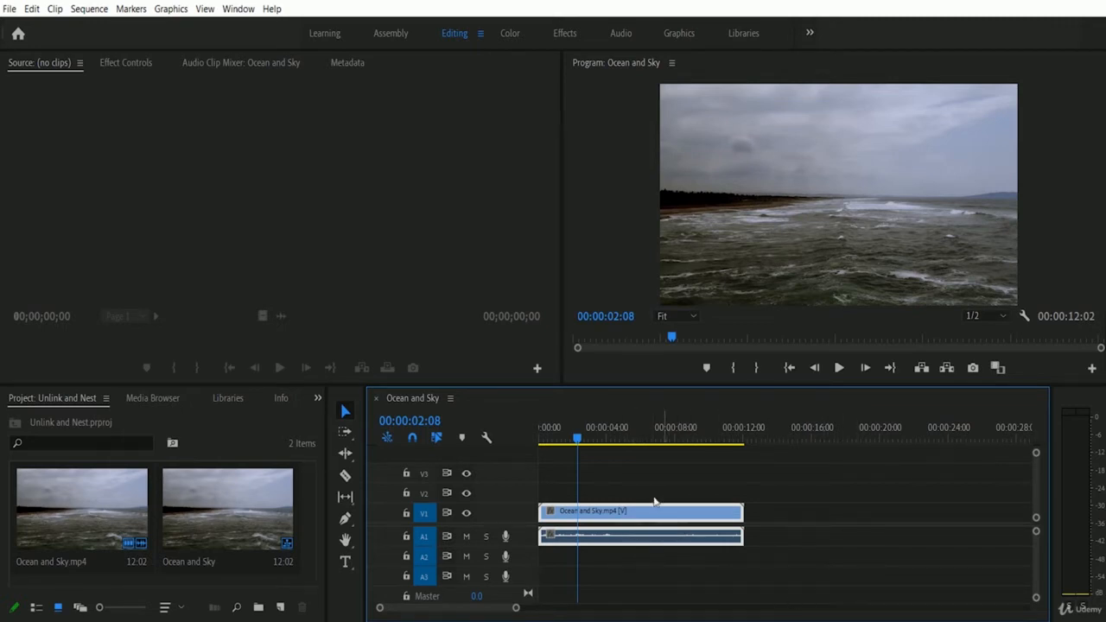
Unlink the Ocean and Sky clip's video from its audio, testing it by moving the video alone to about 8 seconds and back.
right_click(650, 516)
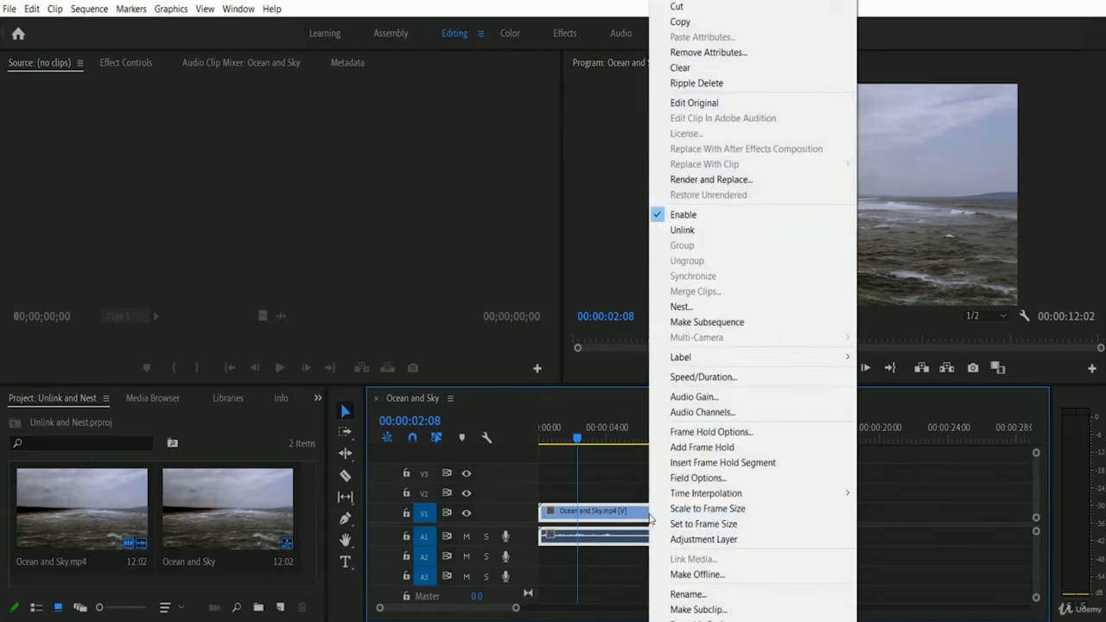
click(717, 231)
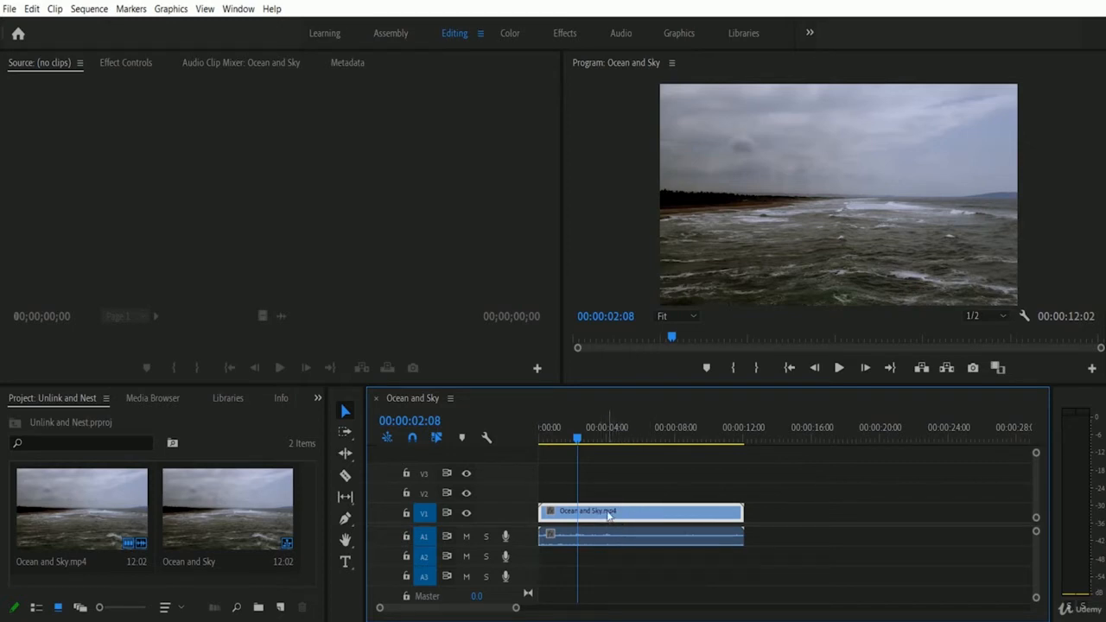
drag(609, 517, 752, 519)
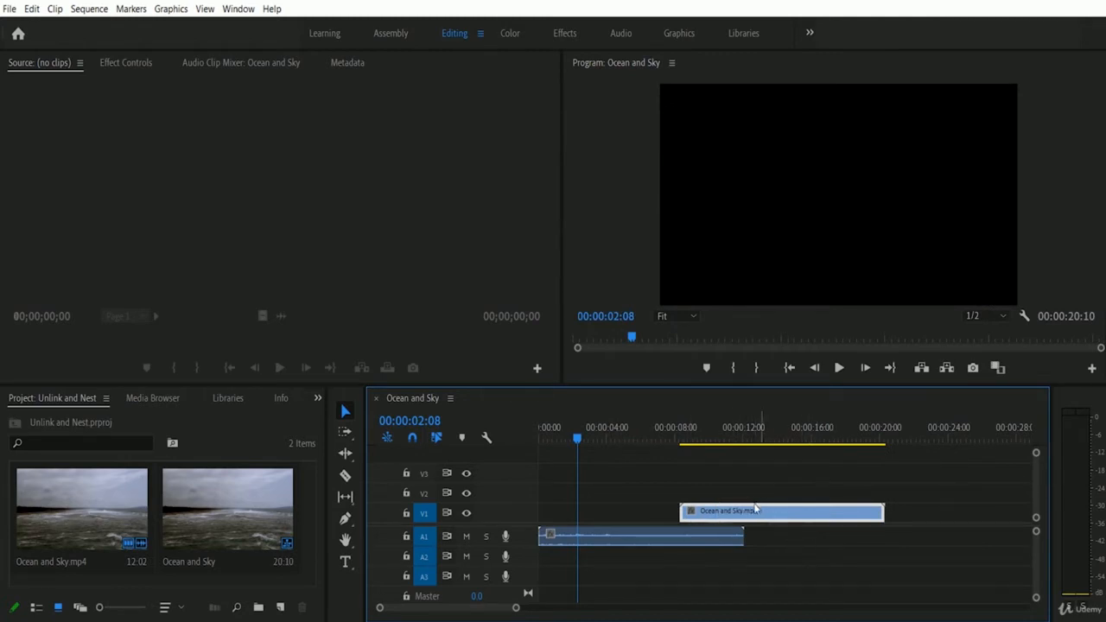
mouse_move(763, 513)
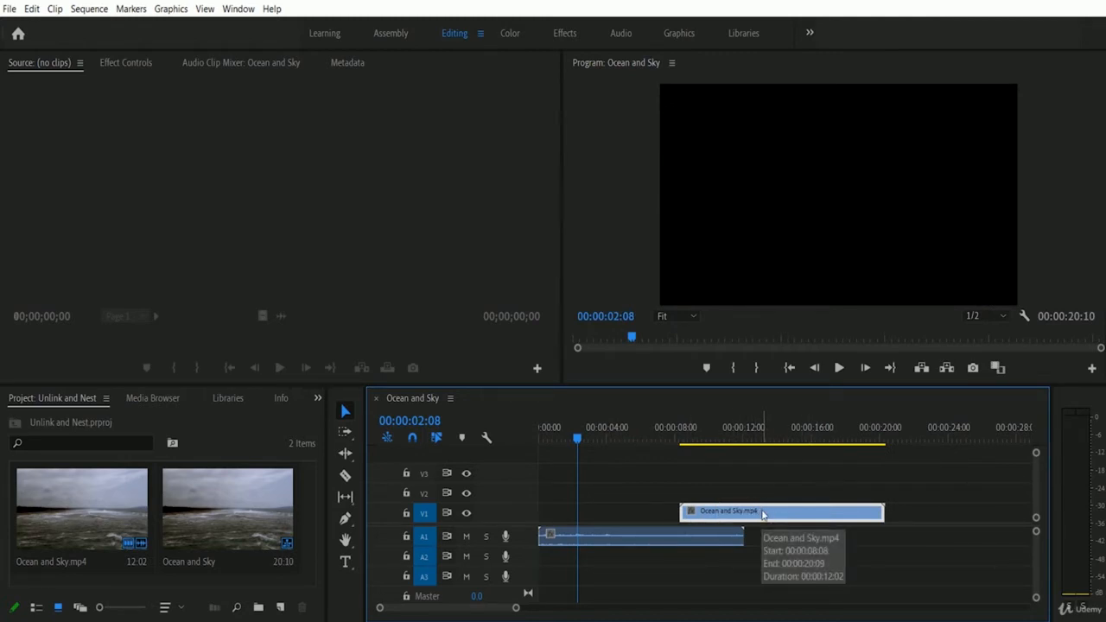
drag(763, 514, 622, 521)
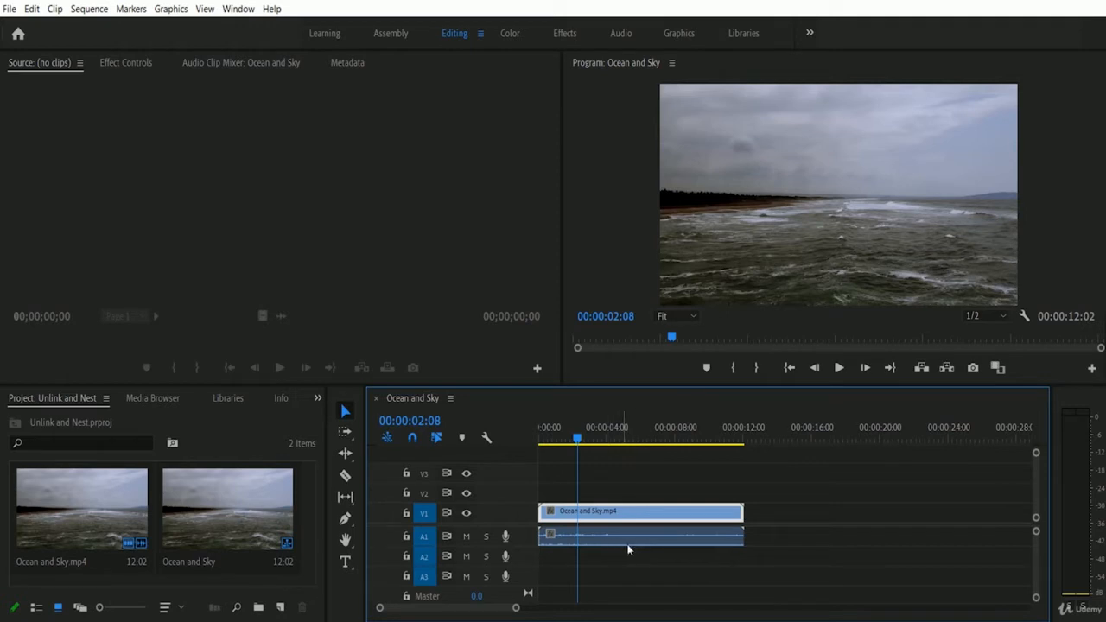
Delete the original ocean audio from track A1.
click(622, 544)
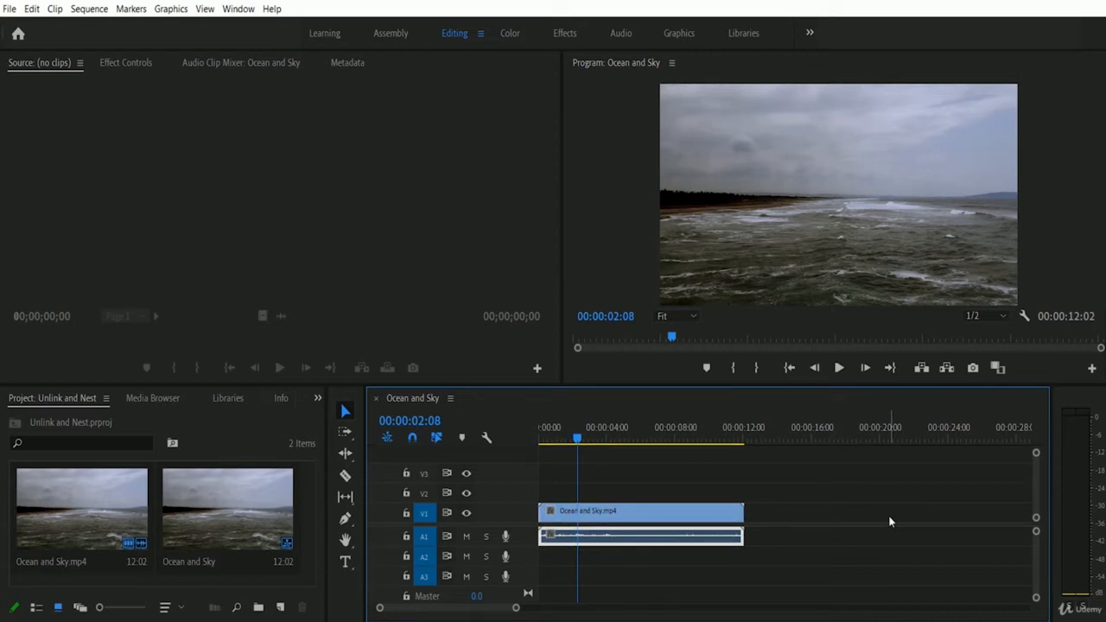
key(Delete)
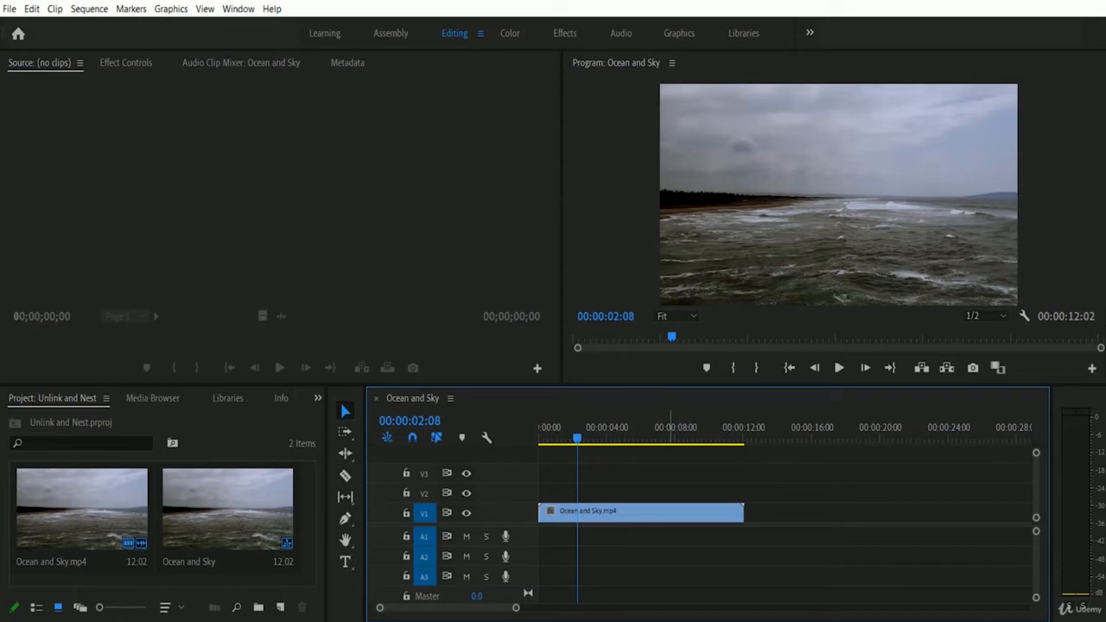
Import the Fall Colors music file from the 01 Editing folder and place it at the start of track A1.
click(10, 9)
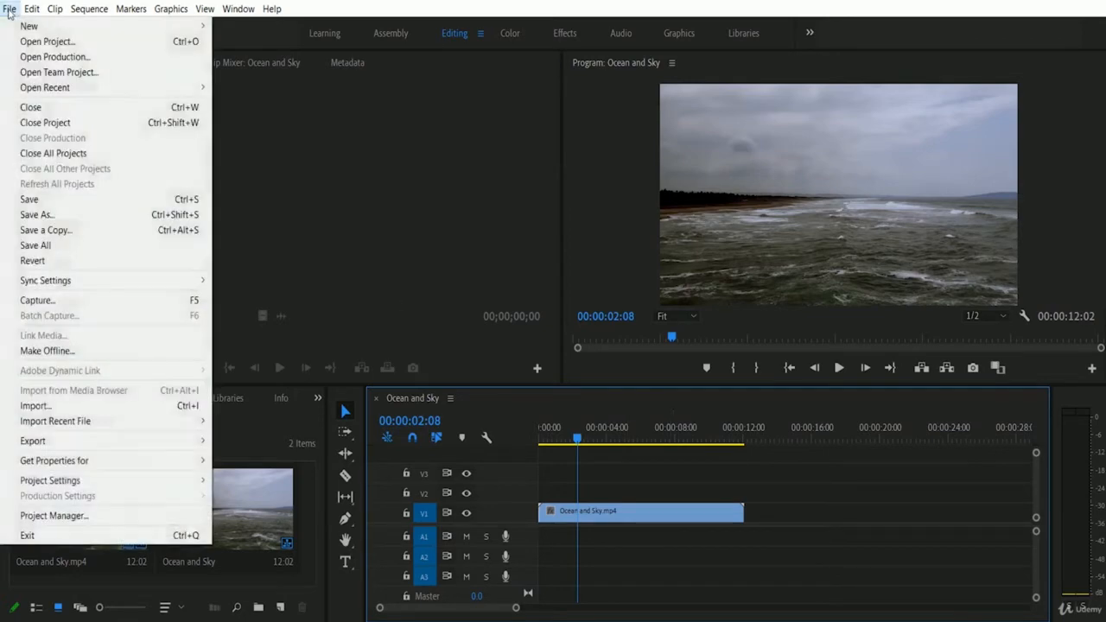
click(74, 405)
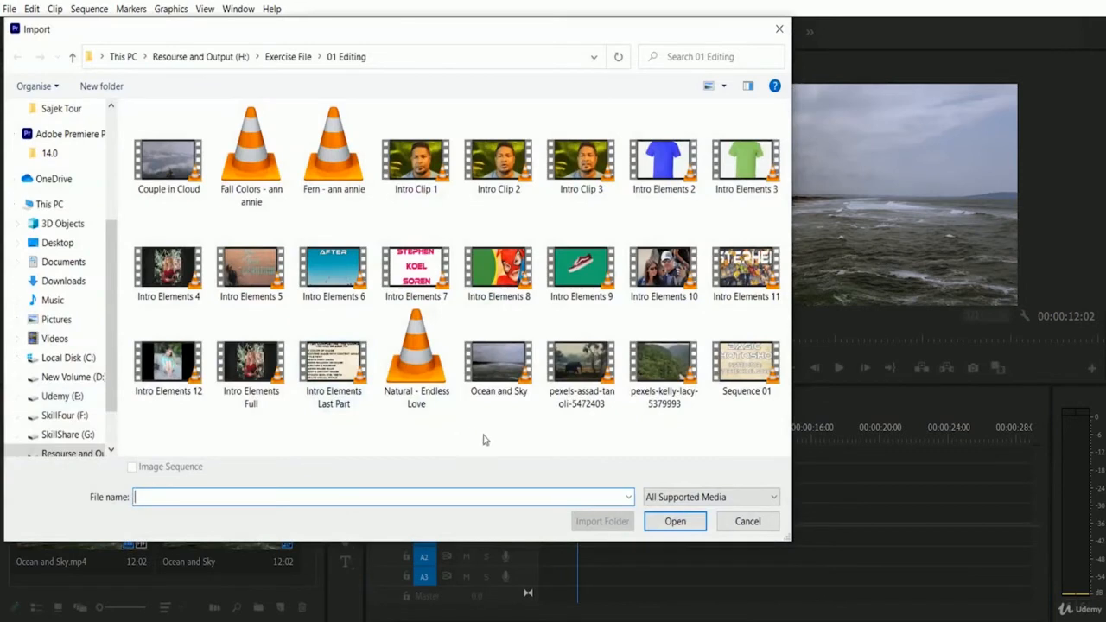
click(273, 188)
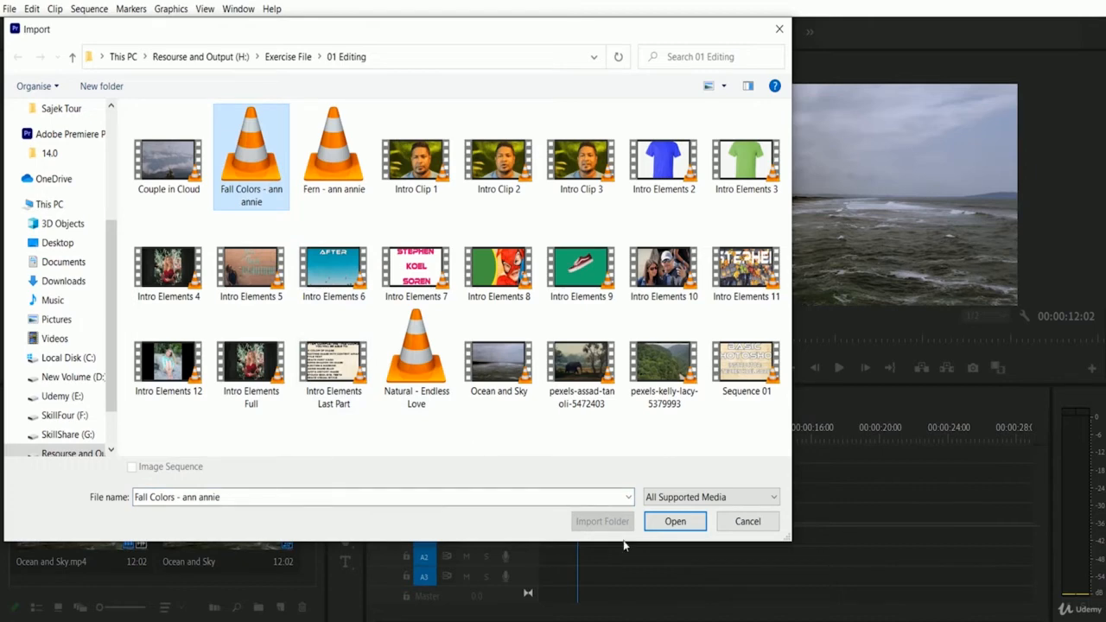
click(675, 522)
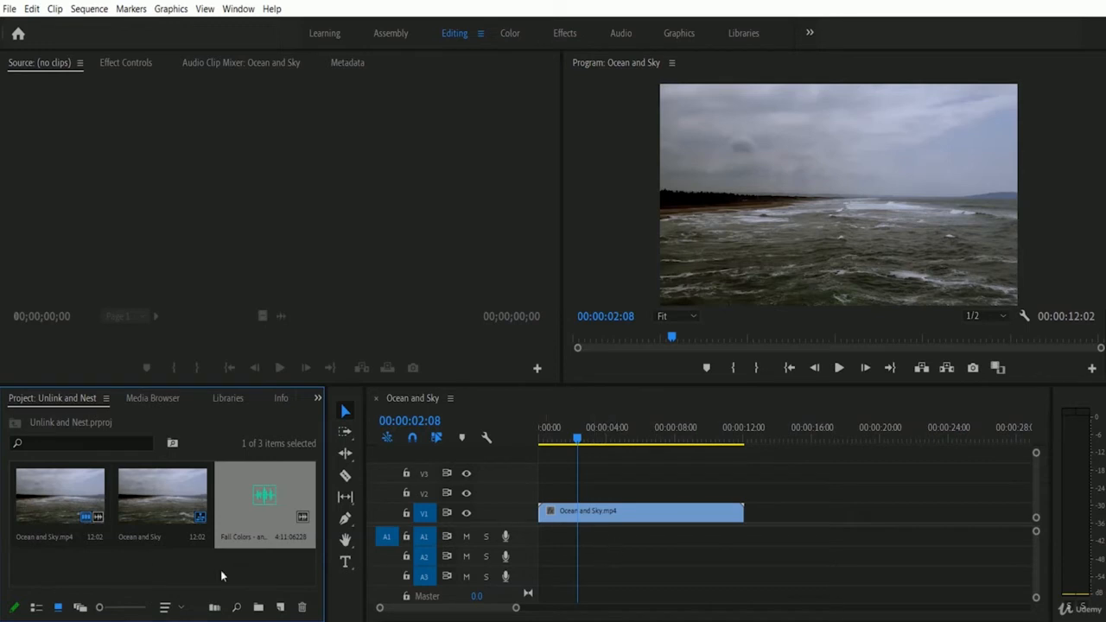
drag(241, 499, 549, 550)
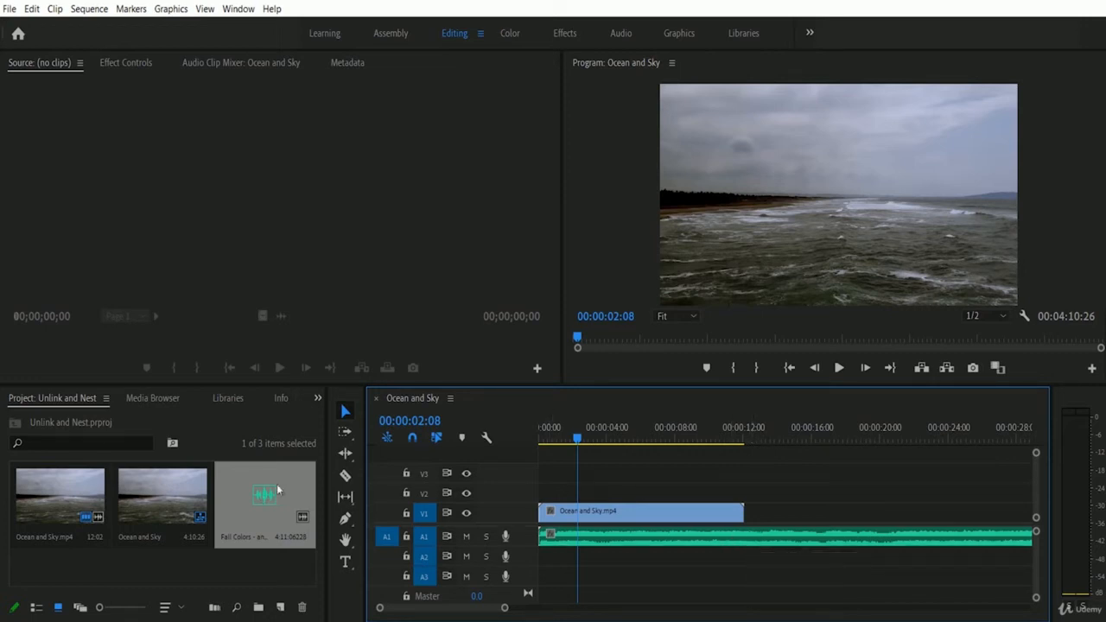
Cut the Fall Colors music with the Razor tool at the end of the video clip and delete the excess part.
click(346, 478)
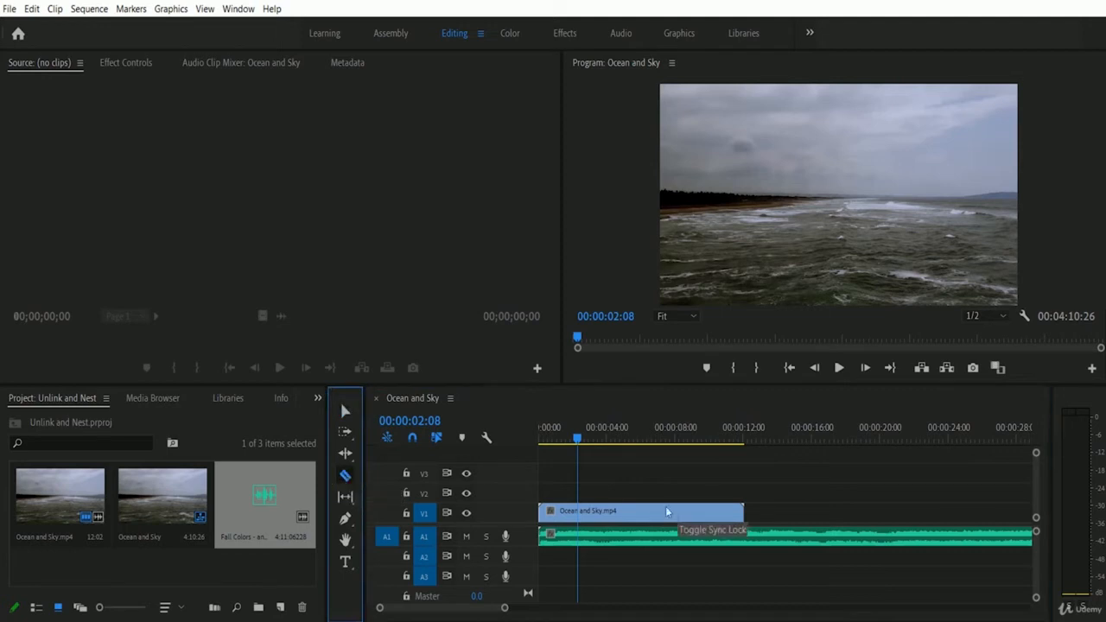
click(752, 538)
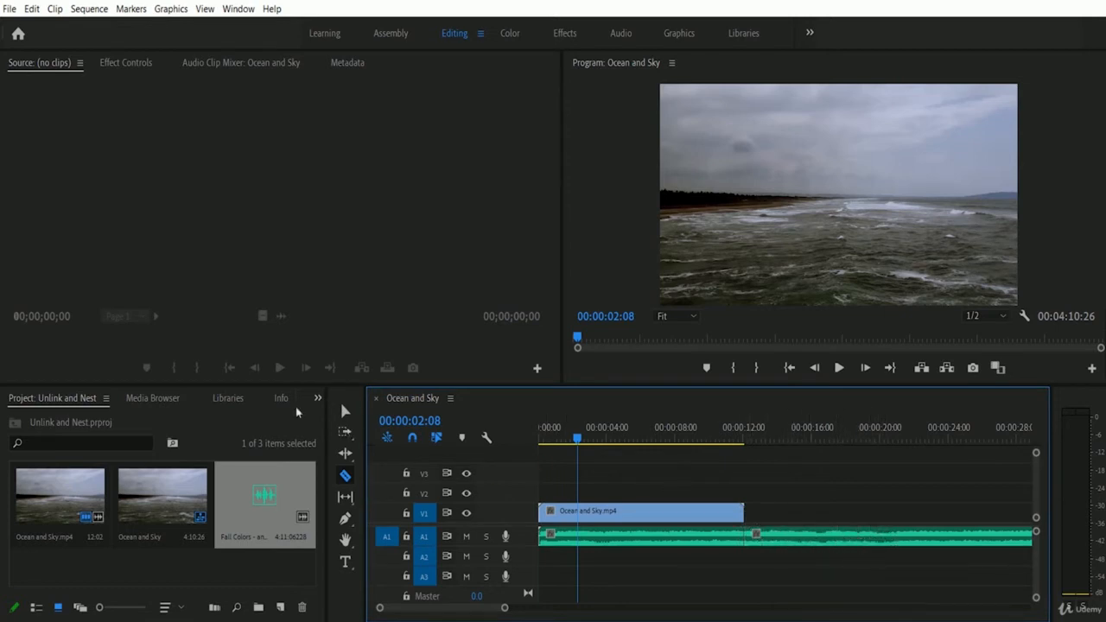
click(345, 412)
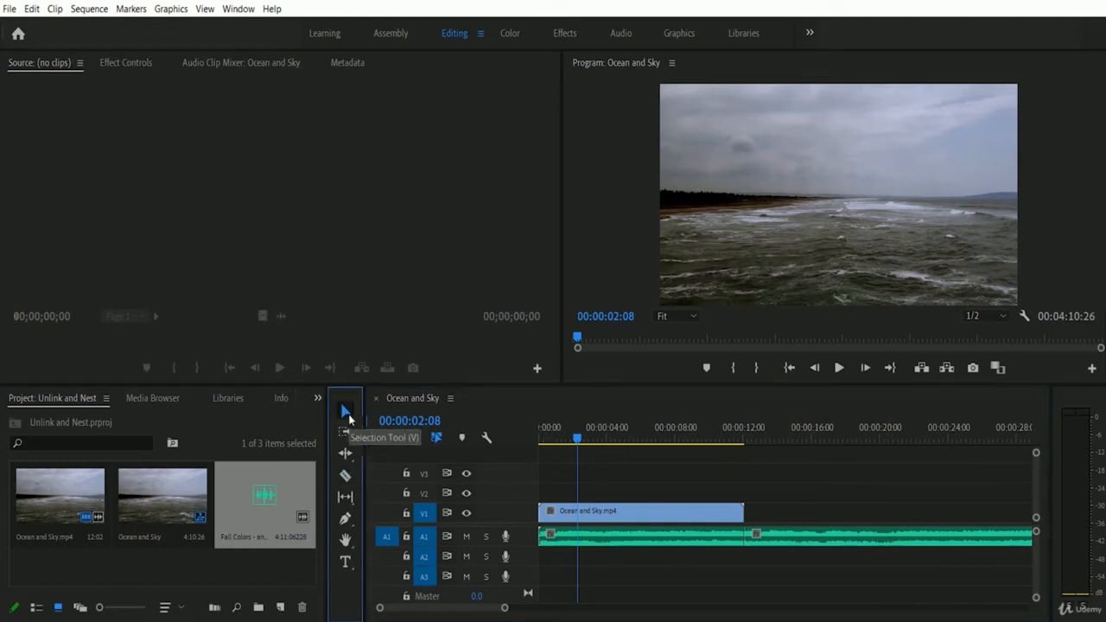
click(897, 542)
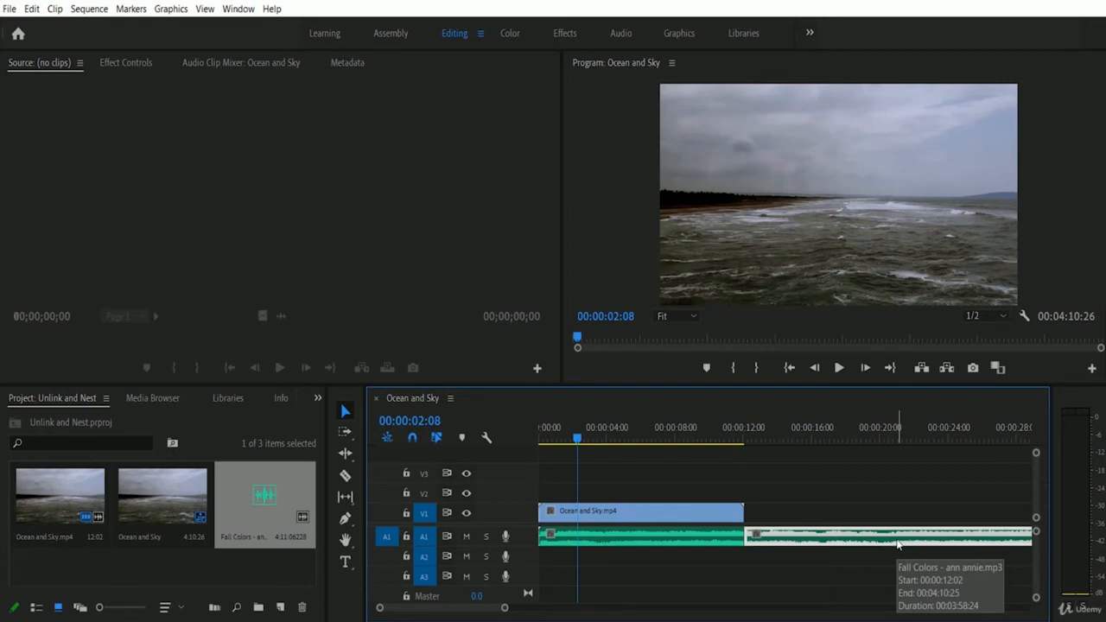
key(Delete)
Play the sequence from the beginning to check the video with the new music.
key(Home)
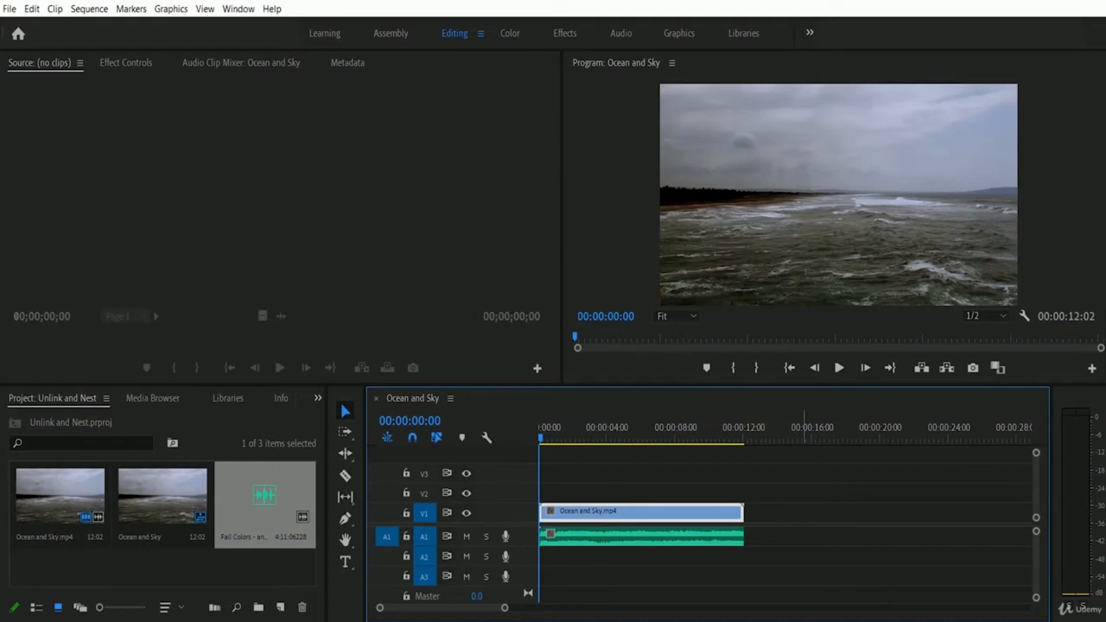
click(838, 368)
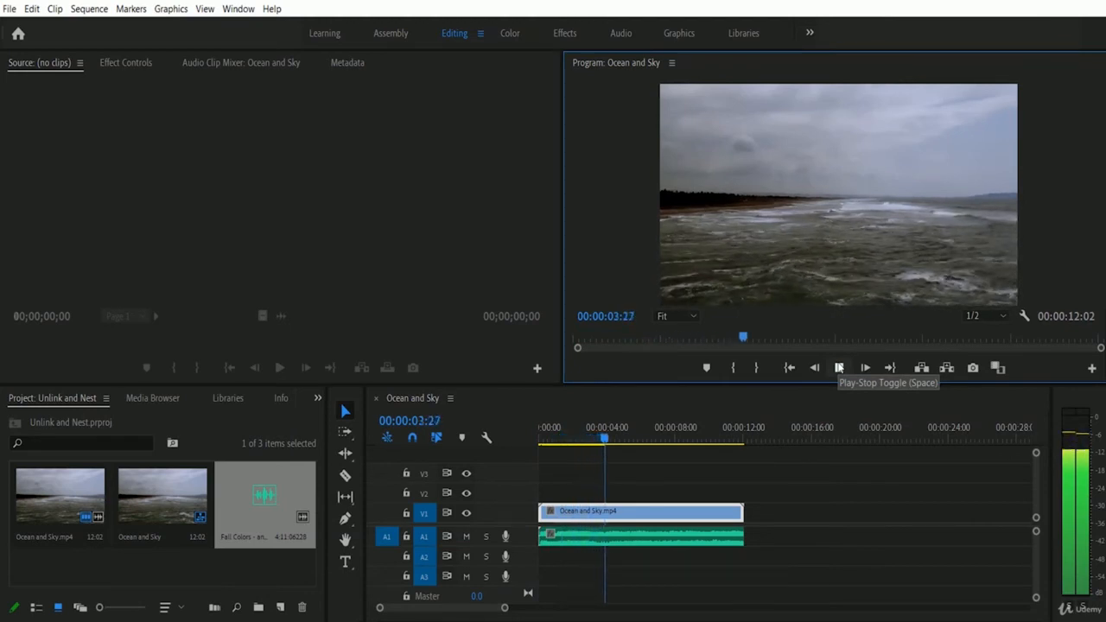
click(838, 368)
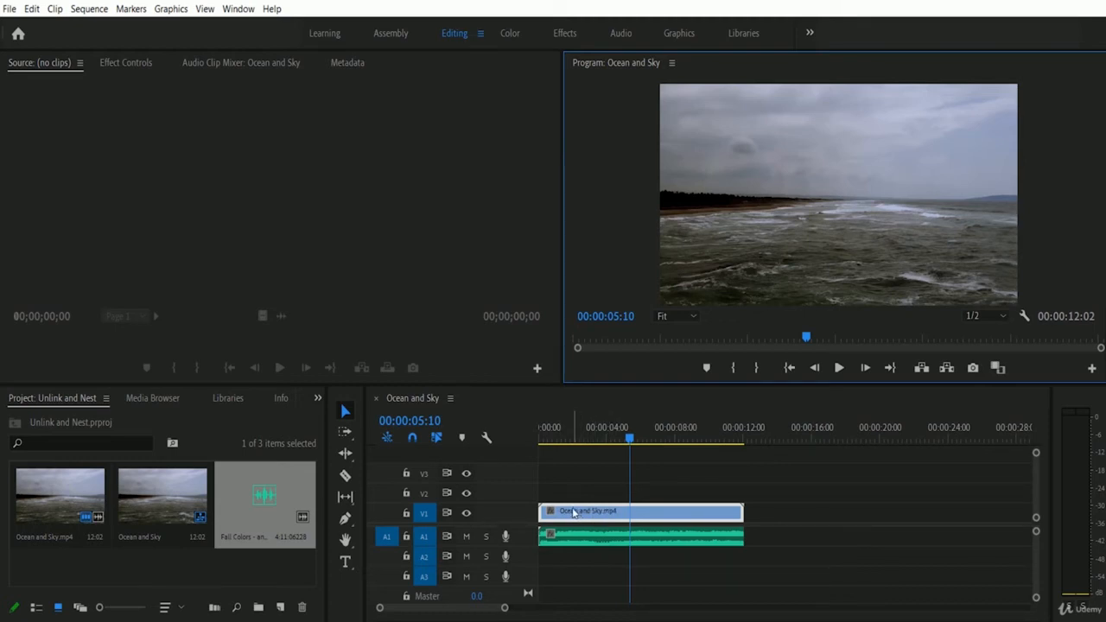
Move only the video clip to about 15 seconds on V1 and return it to the timeline start above the music.
drag(576, 513, 823, 513)
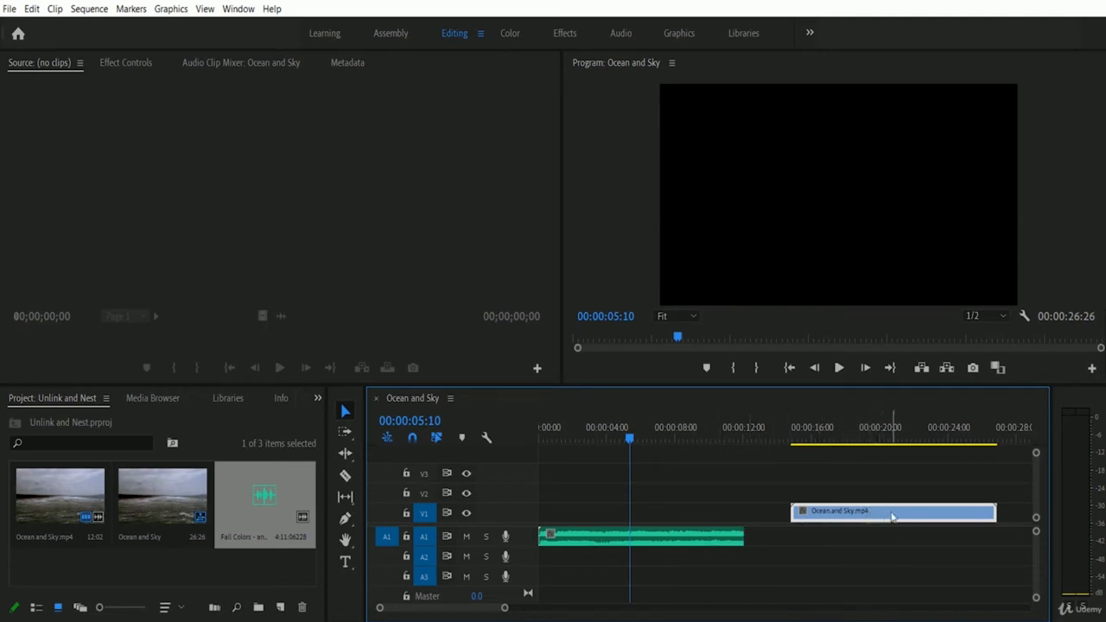
drag(896, 516, 643, 518)
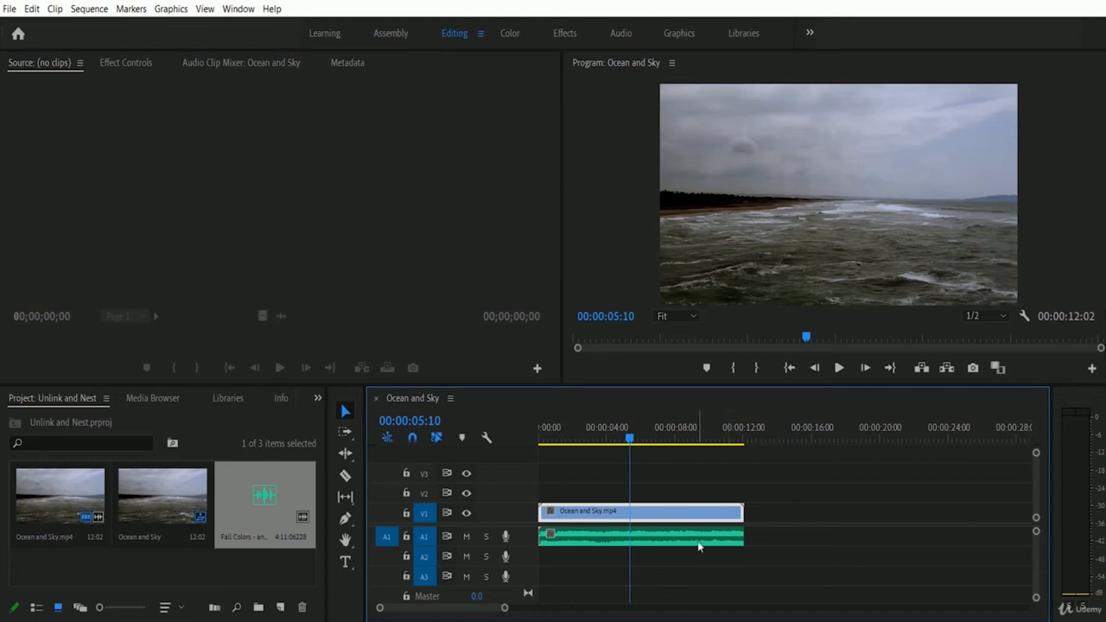
Nest the video clip and the music together into a sequence named "Ocean and Sky With New Music".
shift+click(697, 540)
shift+click(691, 509)
shift+click(690, 509)
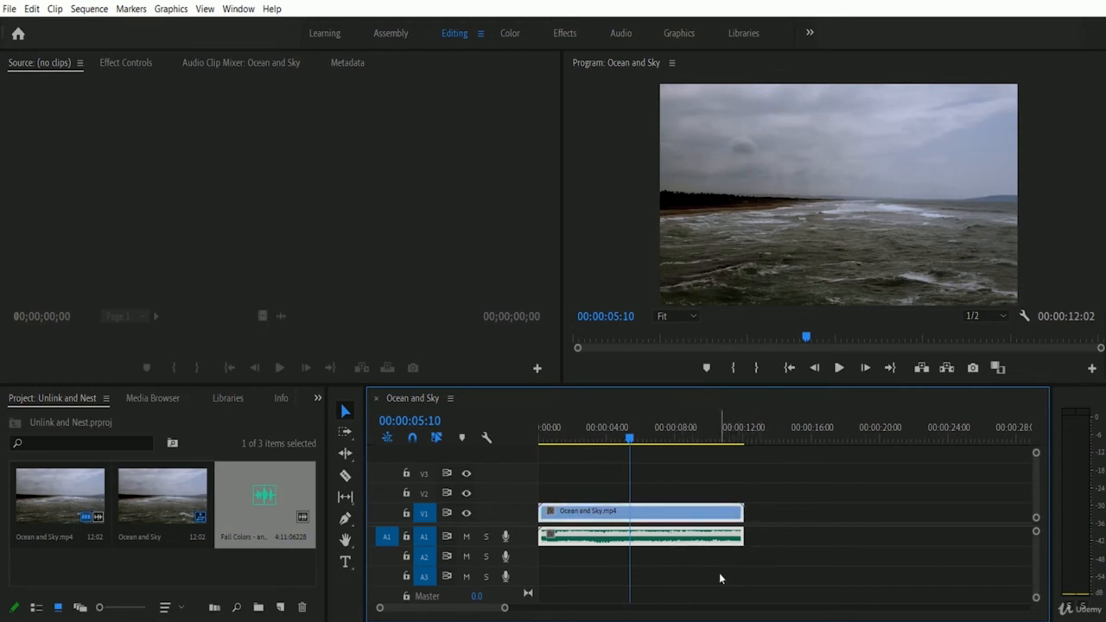
right_click(678, 516)
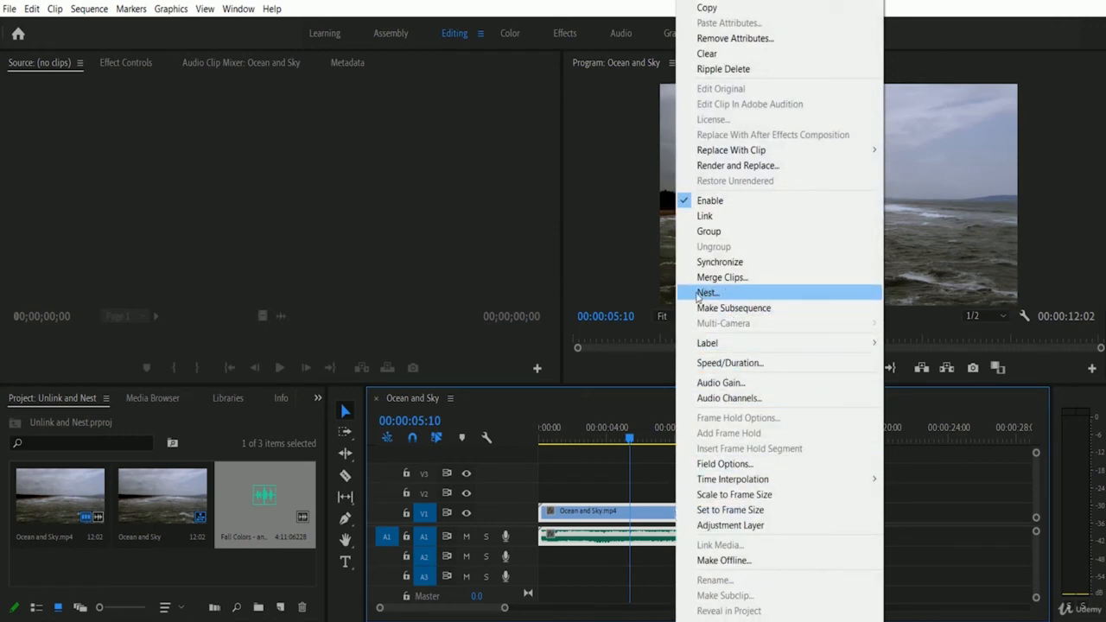
click(761, 294)
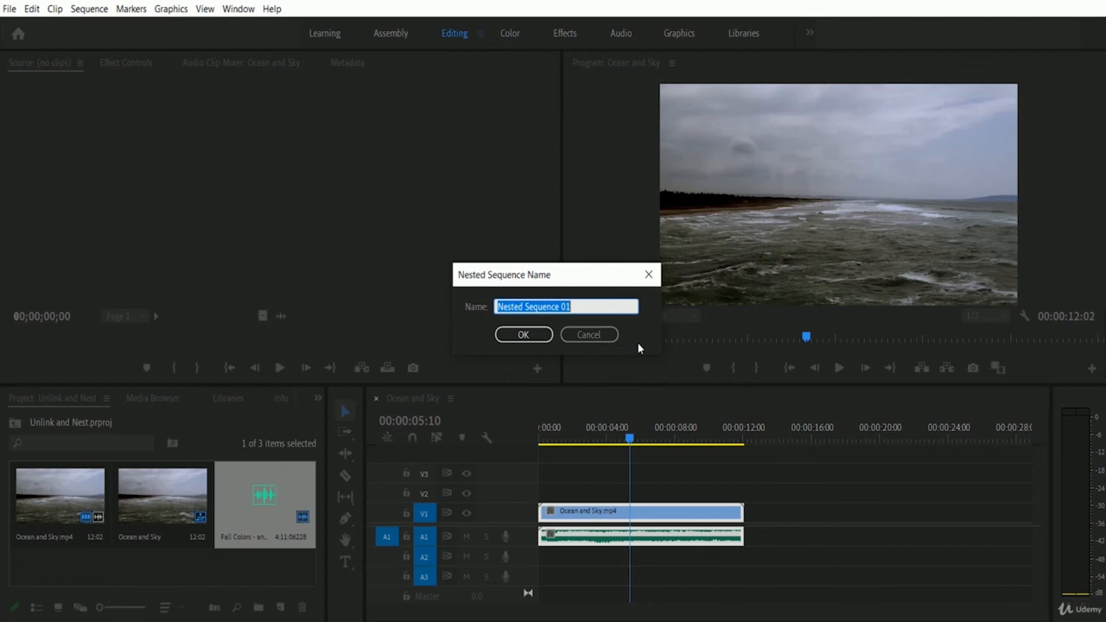
text(Ocean)
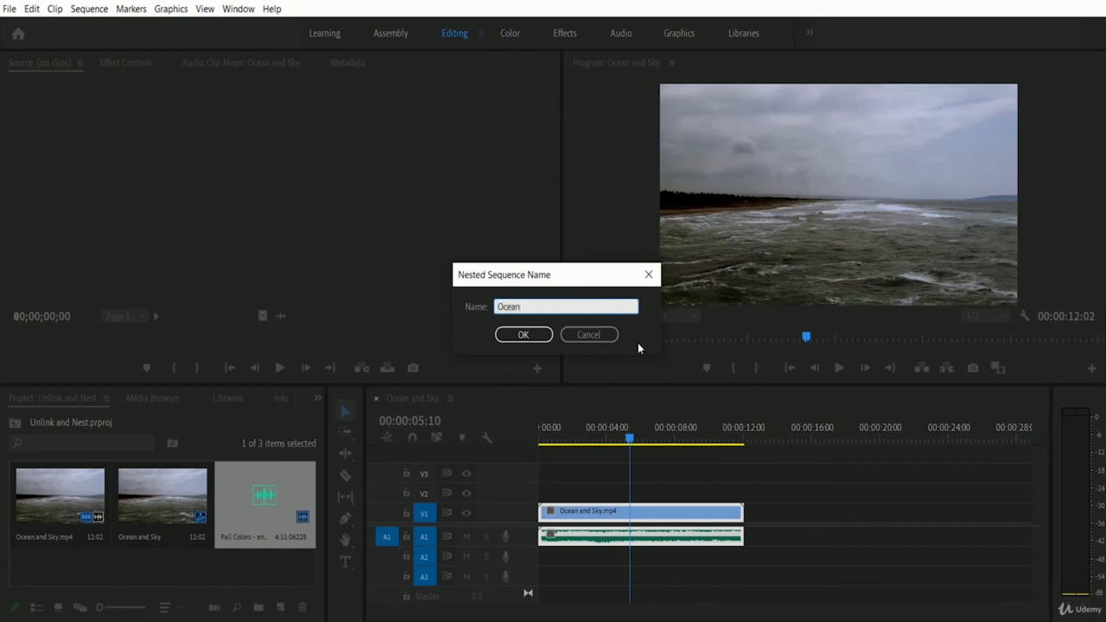
text( and Sky With New Music)
click(531, 335)
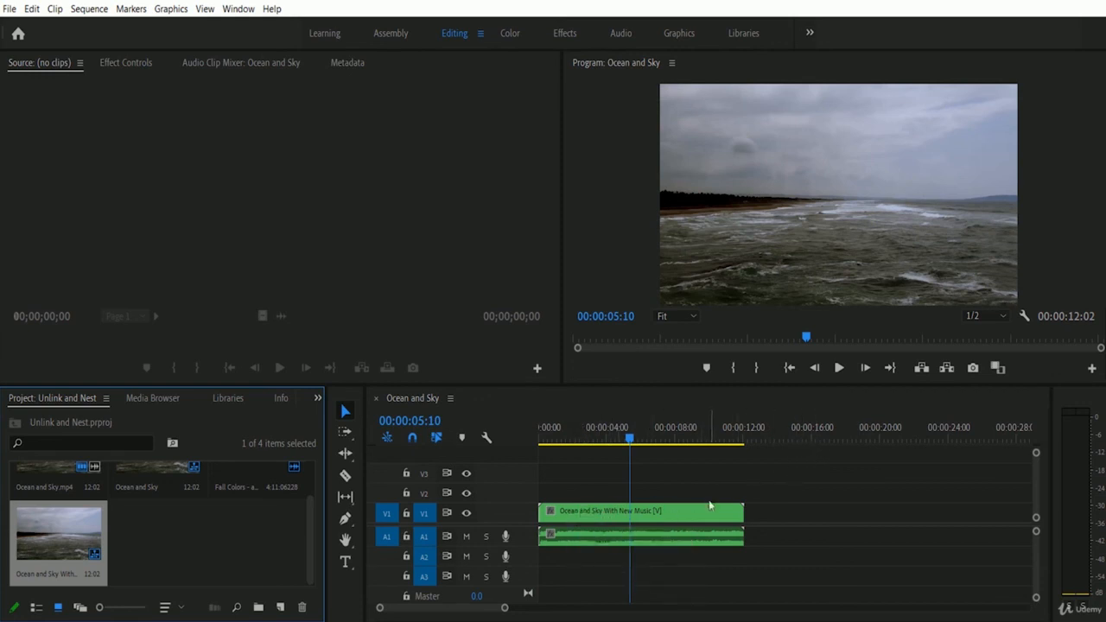
Move the nested Ocean and Sky With New Music clip to about 14 seconds on the timeline.
drag(575, 516, 820, 517)
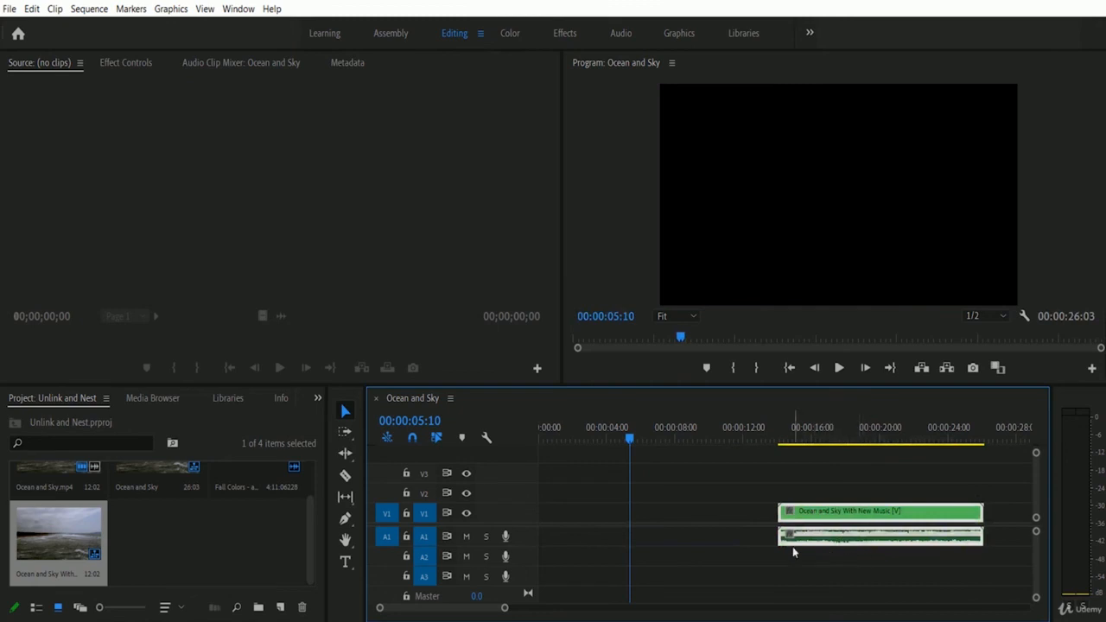